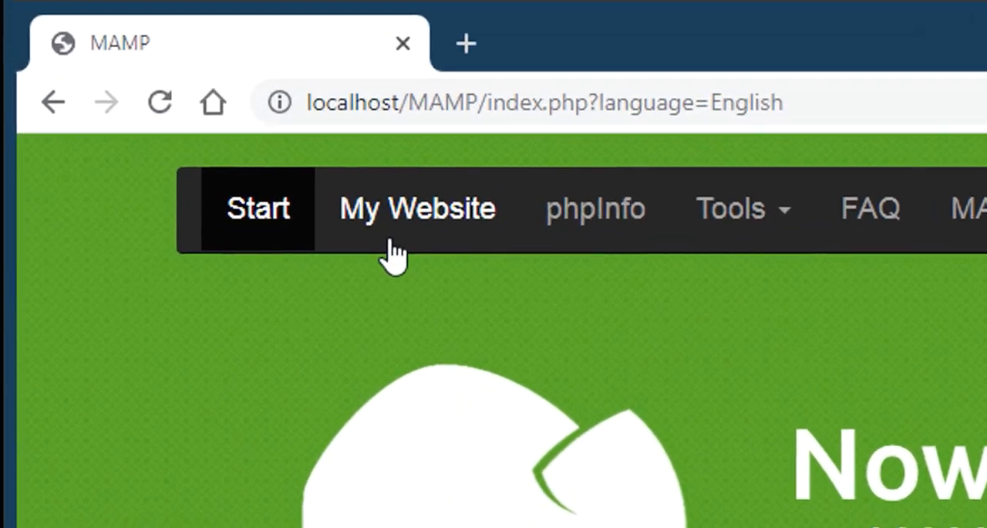
# Step: Open the local website from MAMP, begin the WordPress setup and set the database name to wordpress_new
pyautogui.click(172, 99)
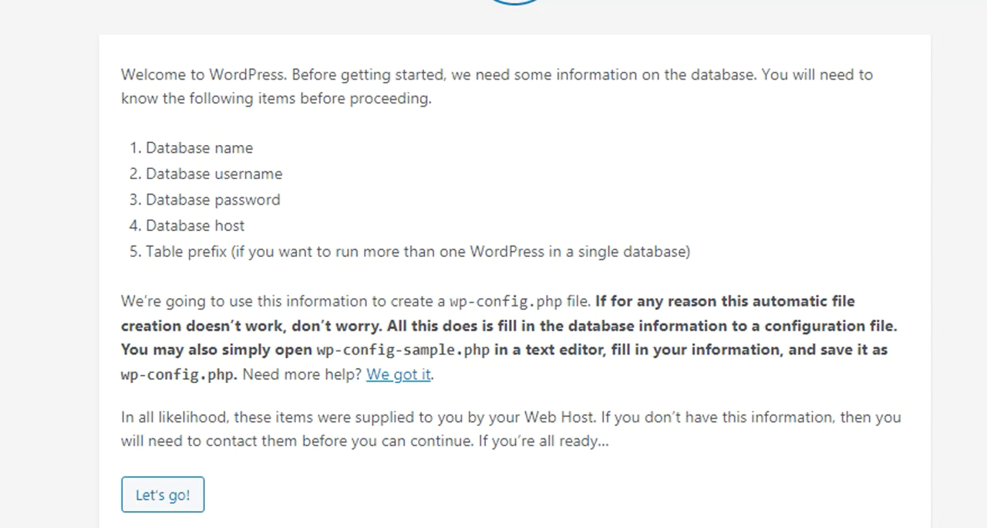
pyautogui.click(157, 503)
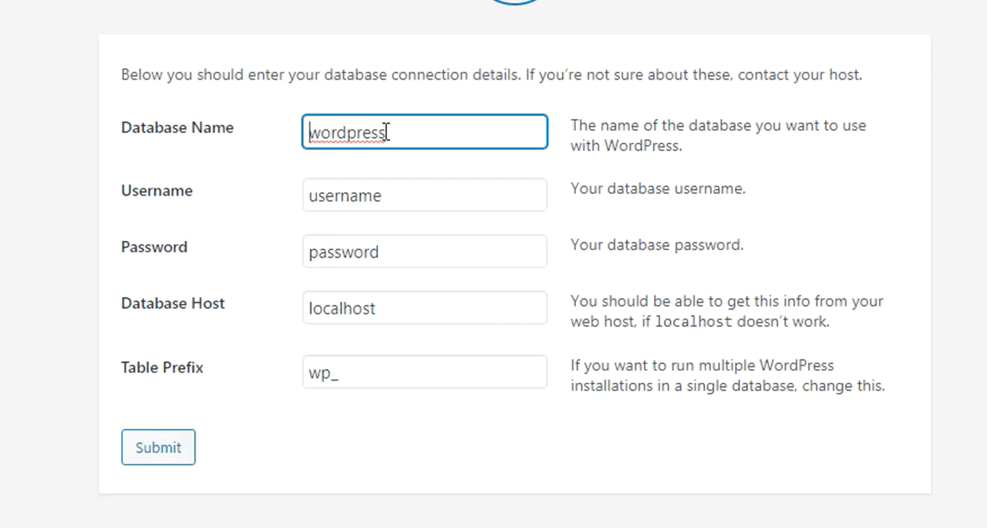
pyautogui.write('_new')
pyautogui.doubleClick(388, 132)
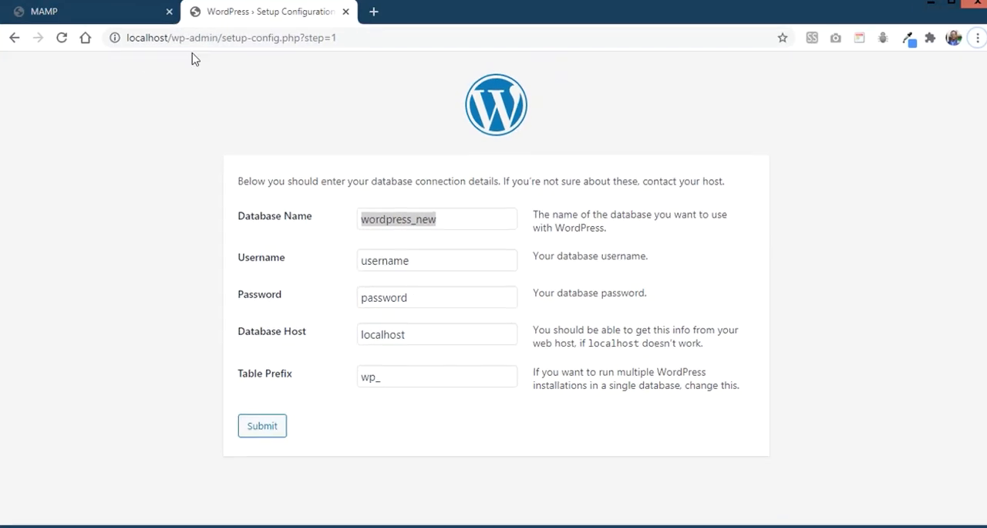
# Step: Create a database named wordpress_new with utf8_general_ci collation in MAMP's phpMyAdmin
pyautogui.click(84, 18)
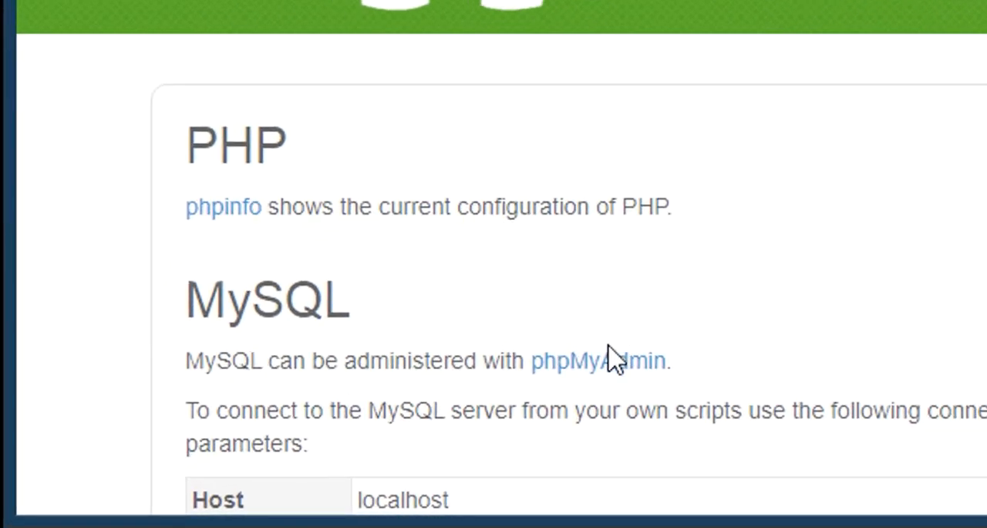
pyautogui.click(604, 363)
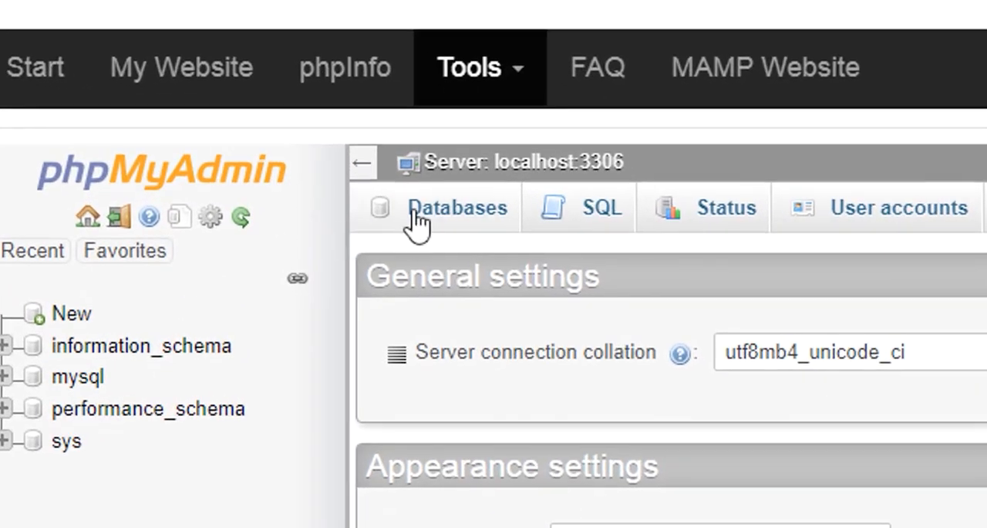
pyautogui.click(416, 224)
pyautogui.click(514, 439)
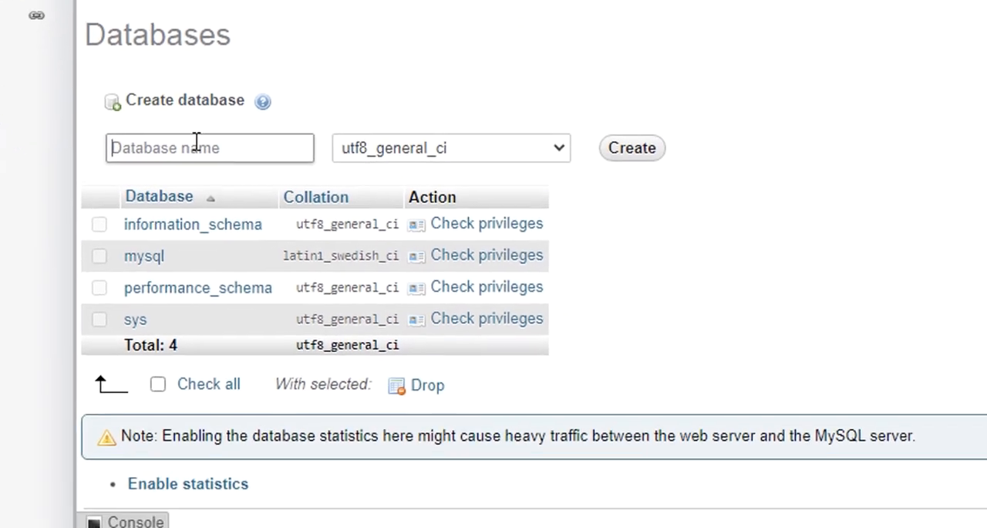
pyautogui.write('wordpress_new')
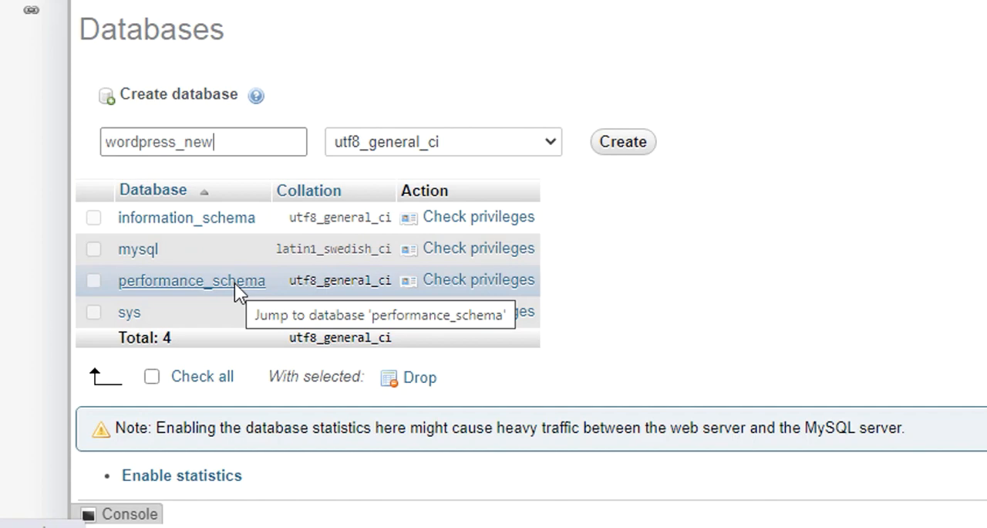
pyautogui.scroll(-1, 427, 240)
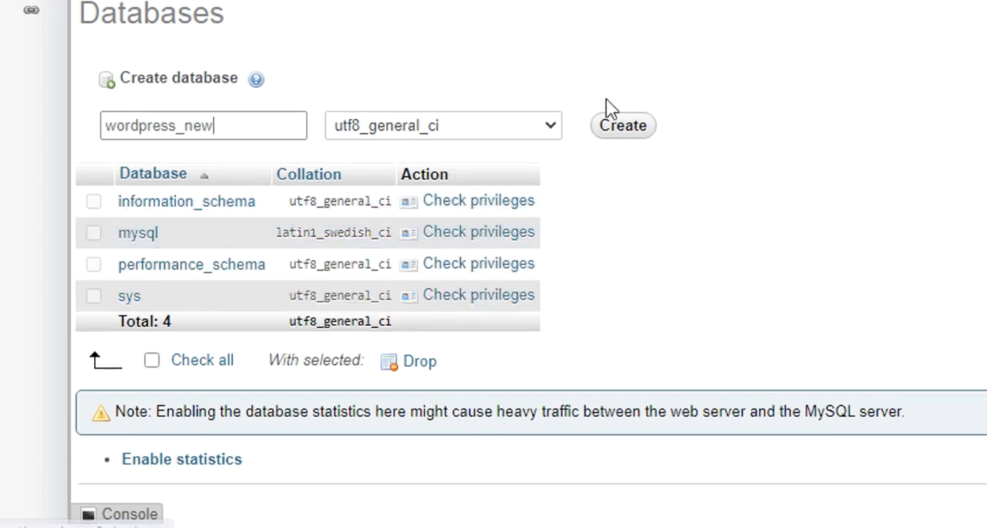
pyautogui.click(615, 127)
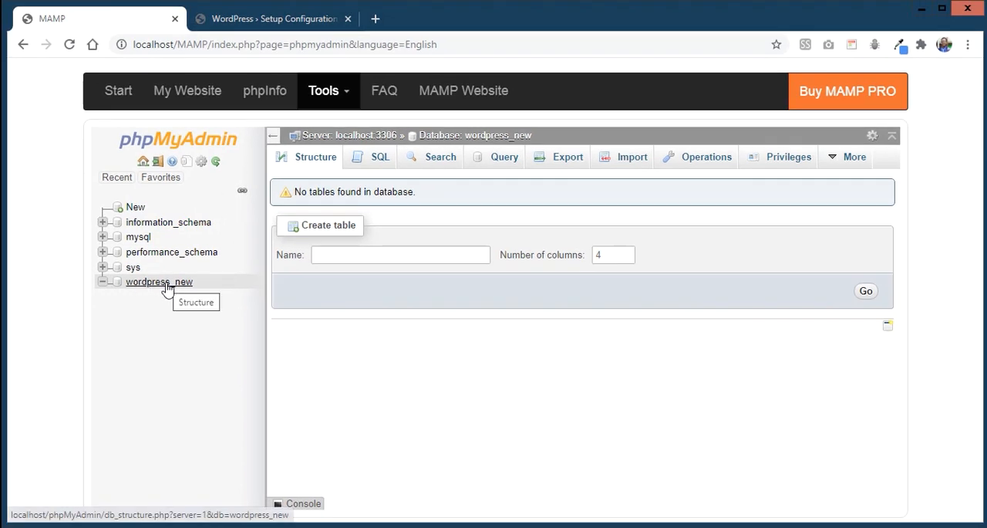
# Step: In the WordPress setup form, set the database username to practice, enter the database password and submit the connection details
pyautogui.click(272, 21)
pyautogui.click(344, 283)
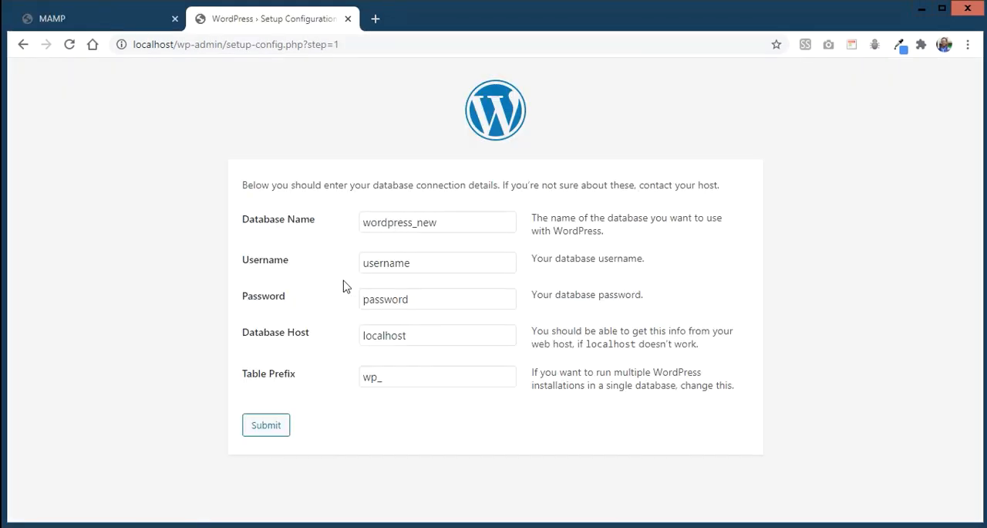
pyautogui.click(410, 259)
pyautogui.moveTo(410, 259); pyautogui.dragTo(351, 259)
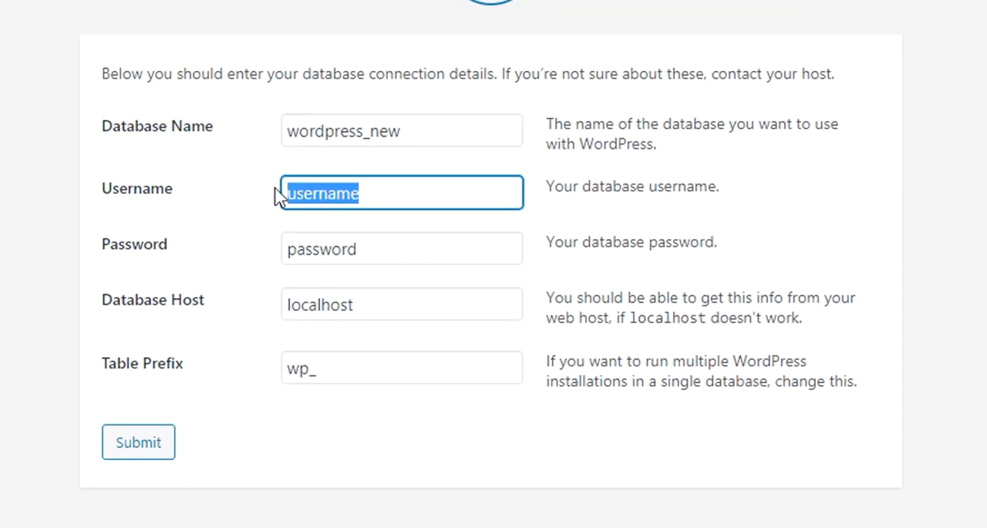
pyautogui.write('practice')
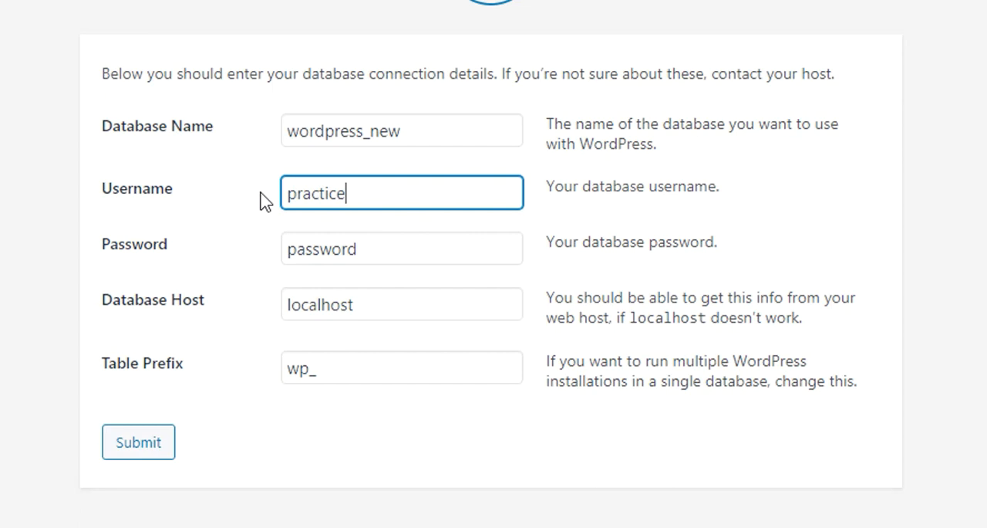
pyautogui.doubleClick(359, 253)
pyautogui.press('BackSpace')
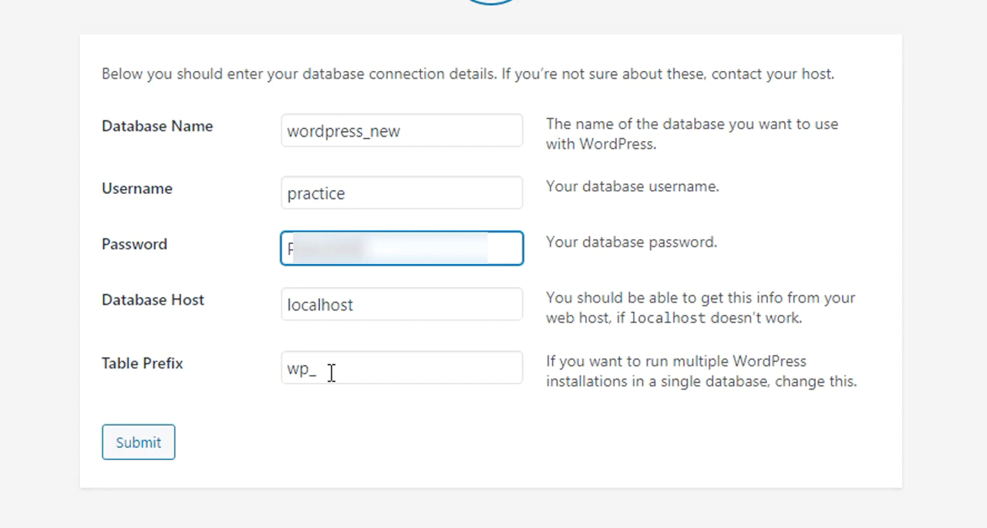
pyautogui.click(125, 446)
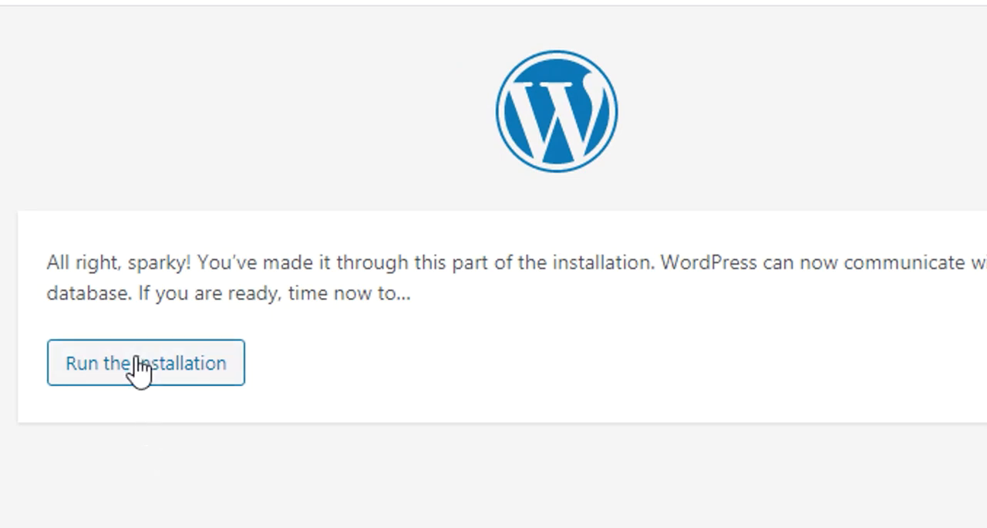
# Step: Run the WordPress installation and set the site title to "news pam"
pyautogui.click(138, 365)
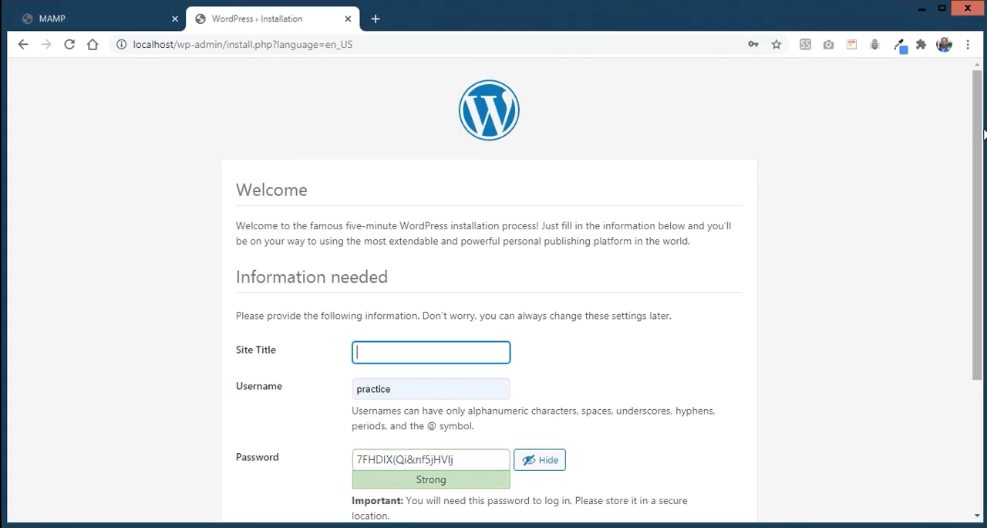
pyautogui.scroll(-1, 972, 240)
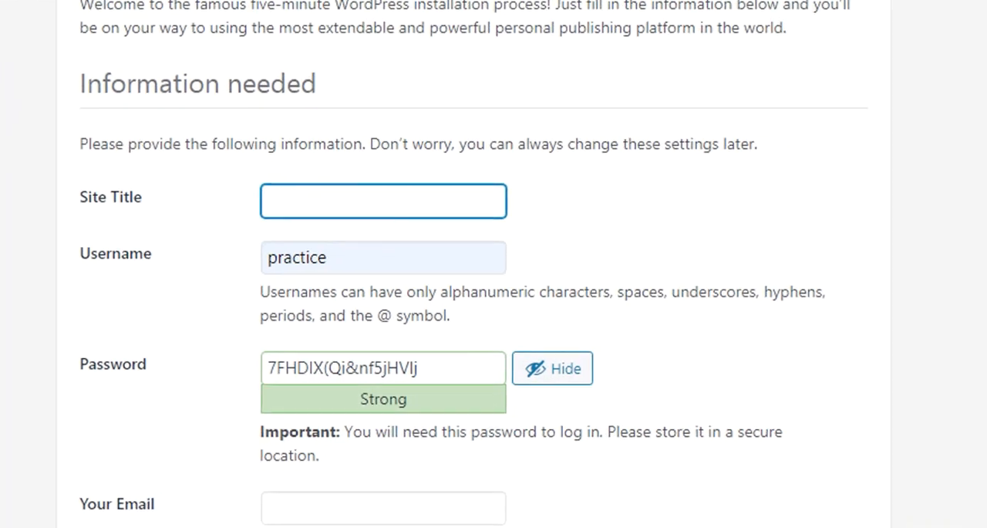
pyautogui.write('news pam')
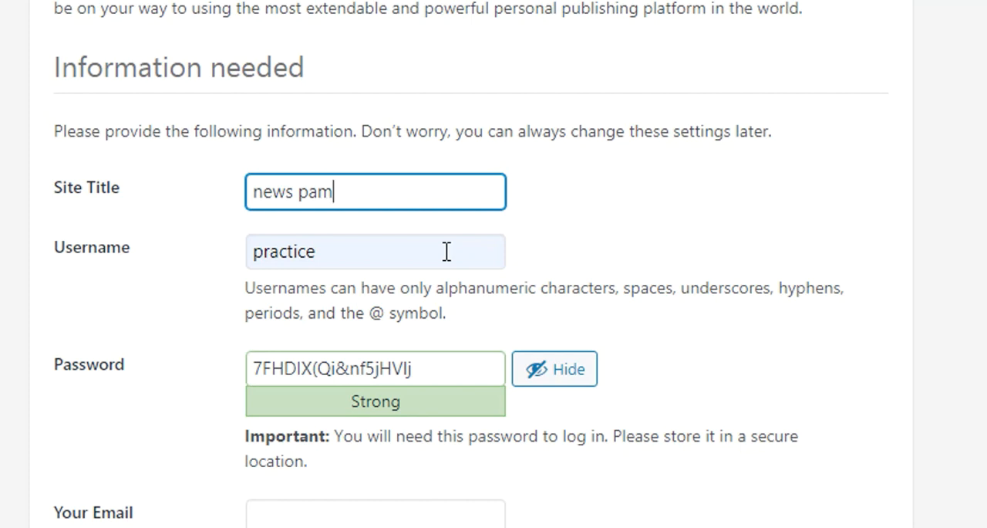
# Step: Hide the suggested password, replace it with the chosen account password and confirm the use of a weak password
pyautogui.click(563, 382)
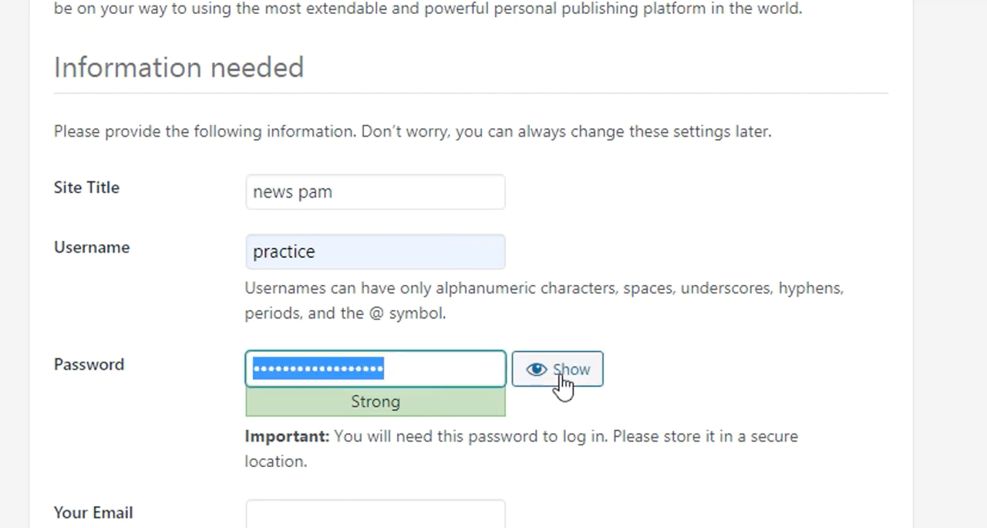
pyautogui.click(327, 249)
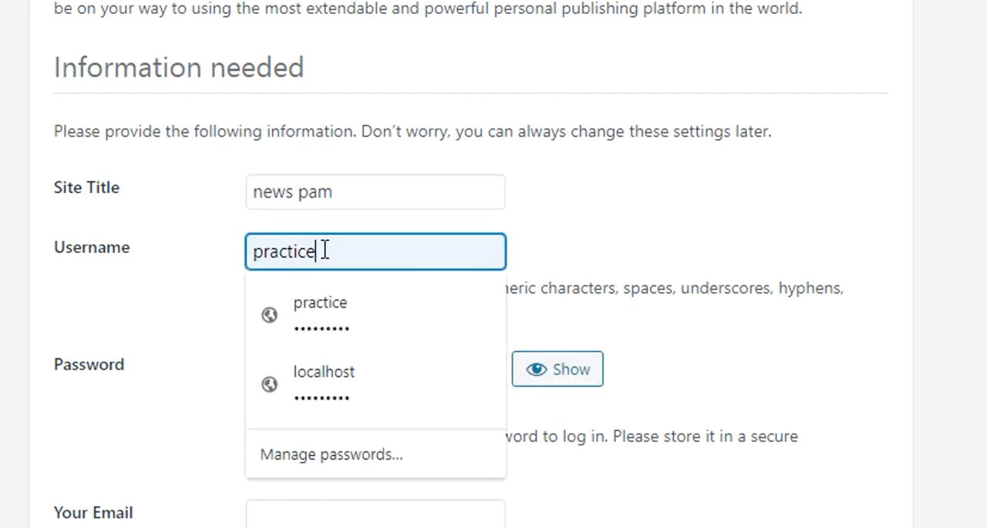
pyautogui.moveTo(326, 250); pyautogui.dragTo(312, 247)
pyautogui.click(317, 249)
pyautogui.click(147, 273)
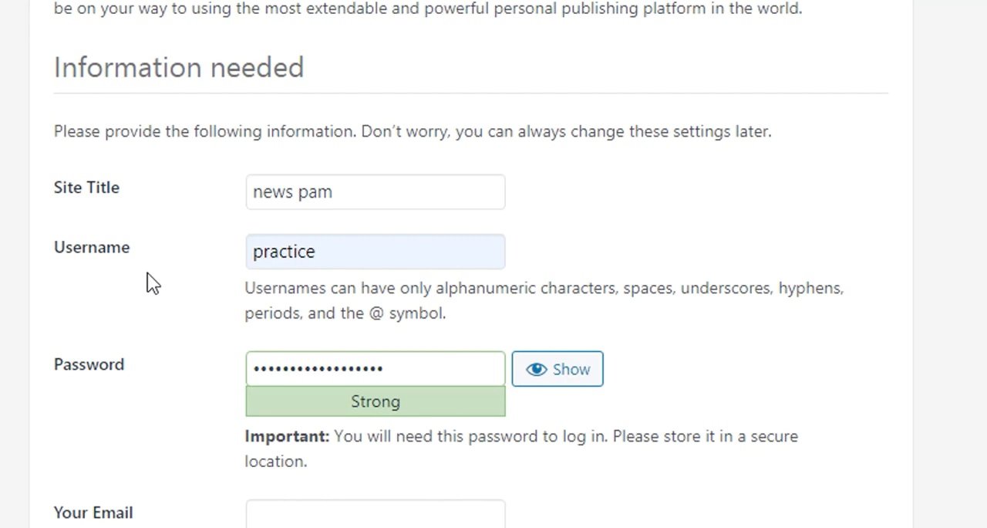
pyautogui.moveTo(425, 365); pyautogui.dragTo(176, 305)
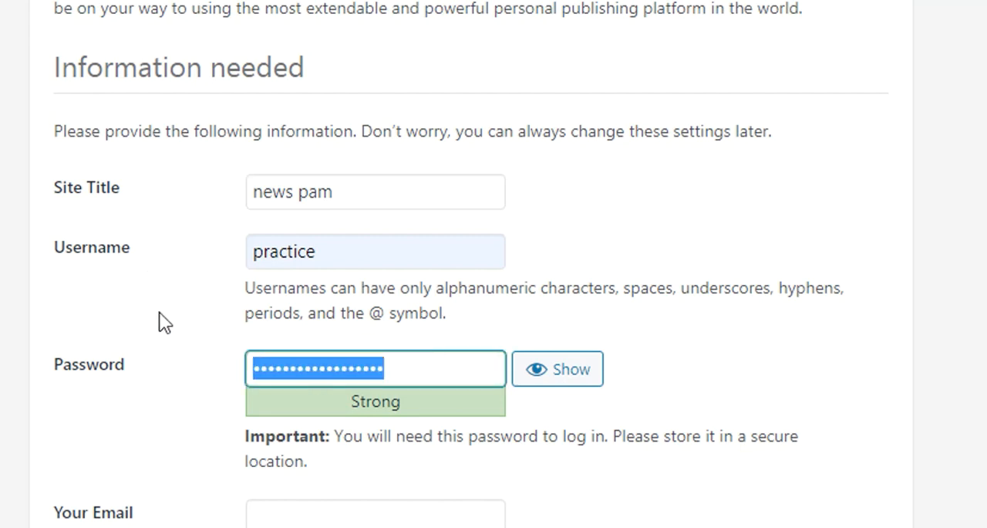
pyautogui.hotkey('ctrl', 'v')
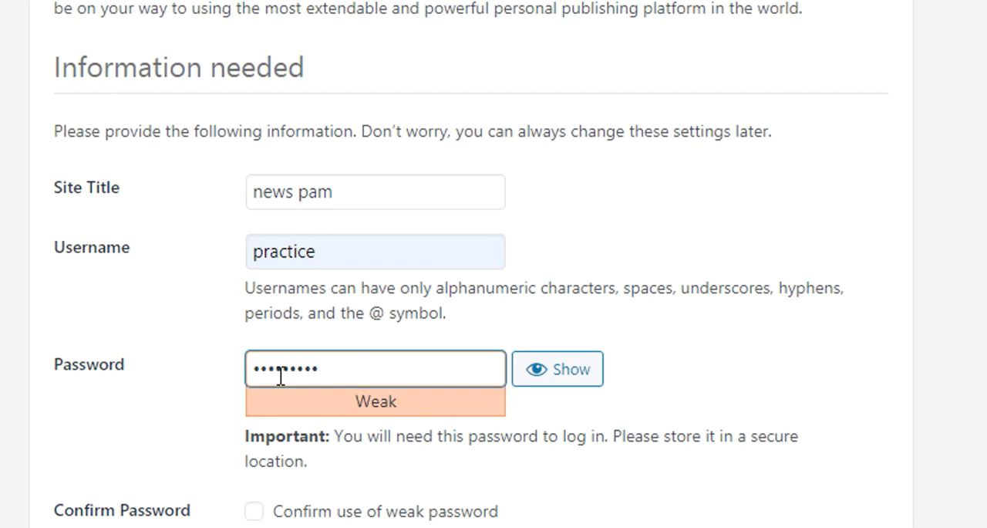
pyautogui.scroll(-1, 256, 446)
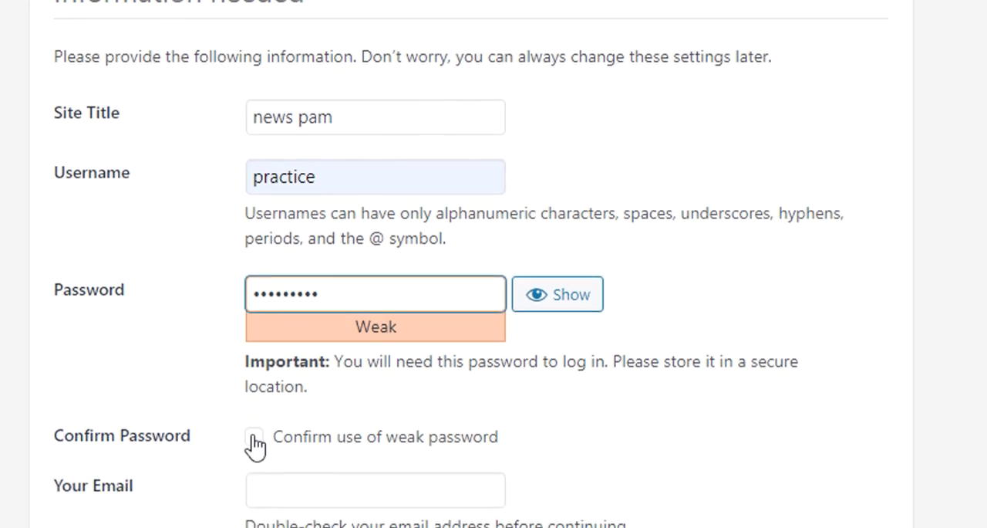
pyautogui.click(255, 438)
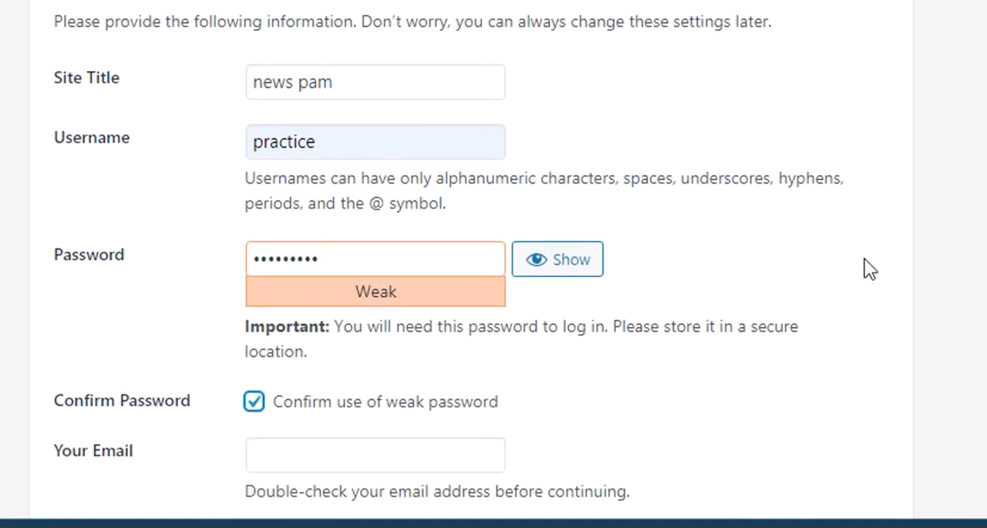
# Step: Fill in the administrator's e-mail address and install WordPress, leaving search engine indexing allowed
pyautogui.scroll(-3, 493, 263)
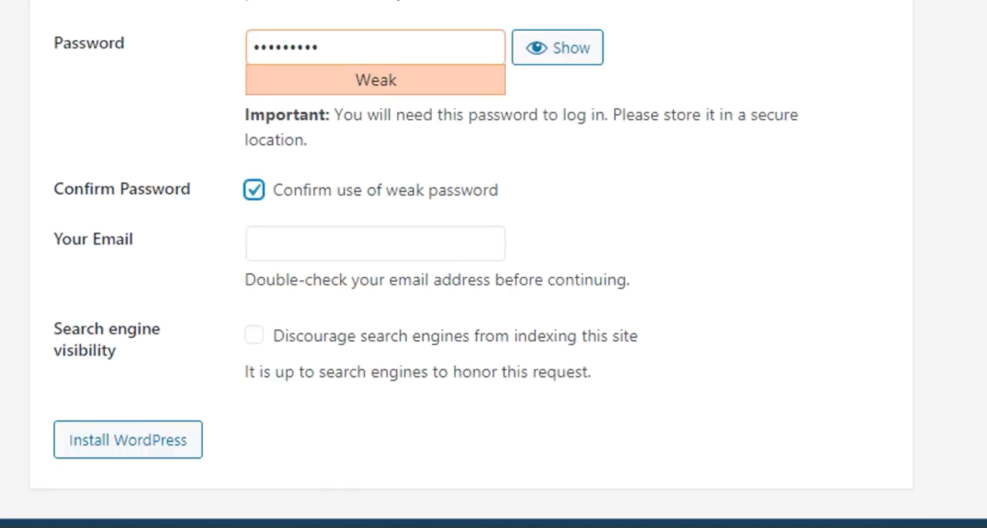
pyautogui.click(357, 251)
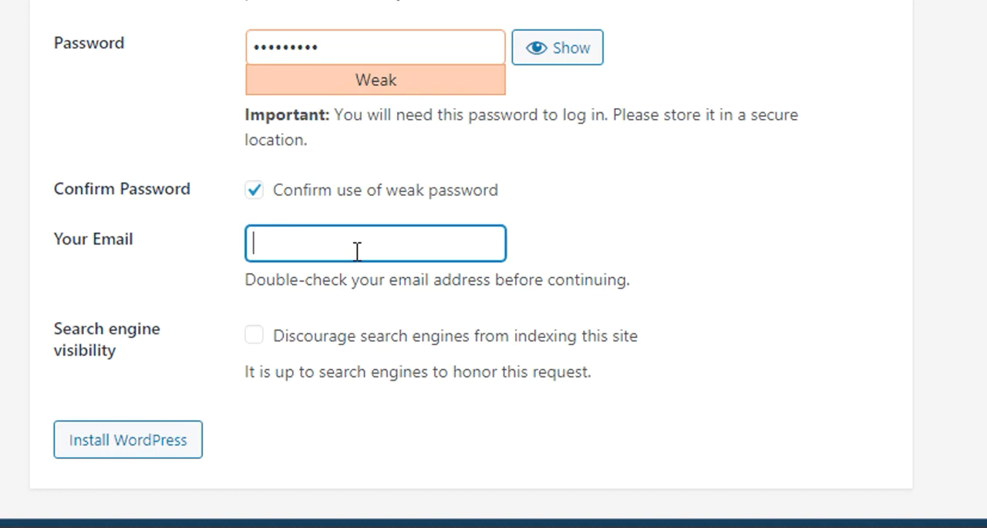
pyautogui.press('Tab')
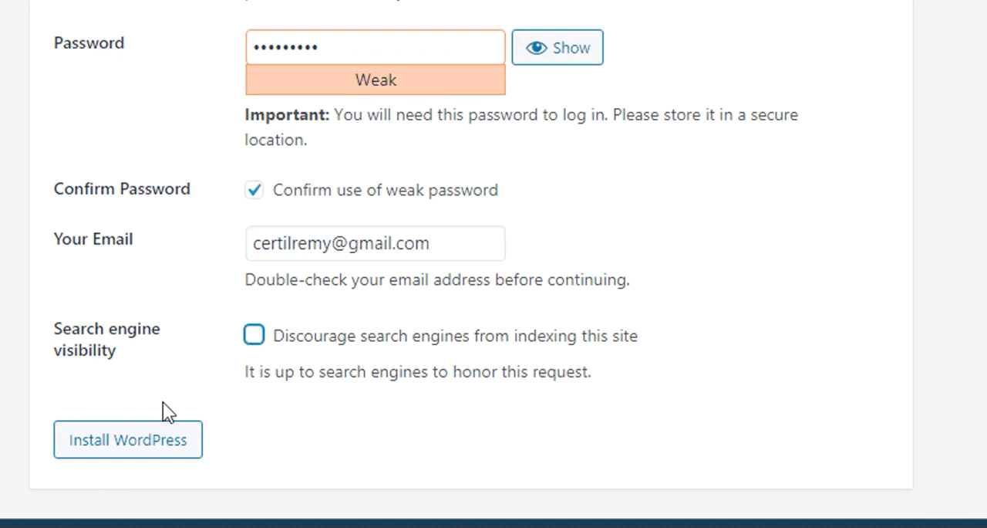
pyautogui.click(131, 459)
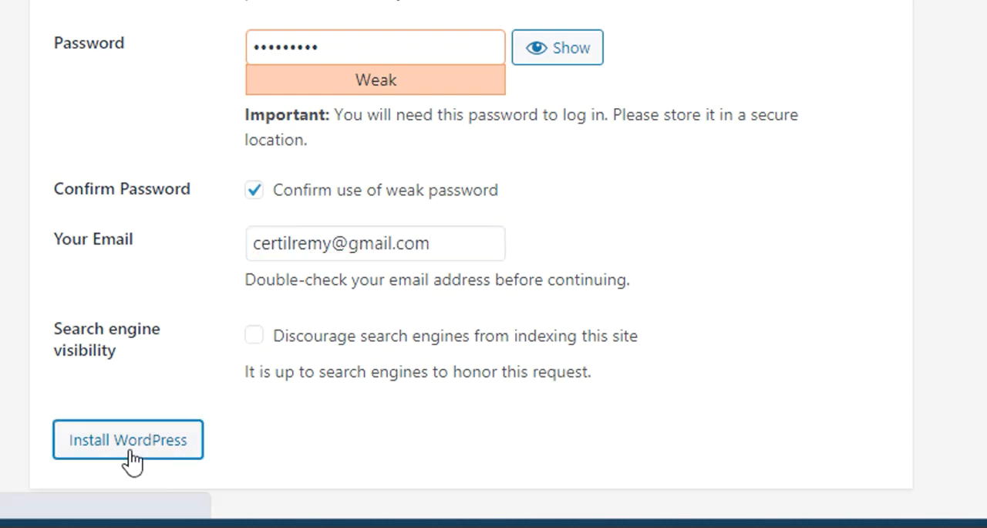
pyautogui.click(128, 450)
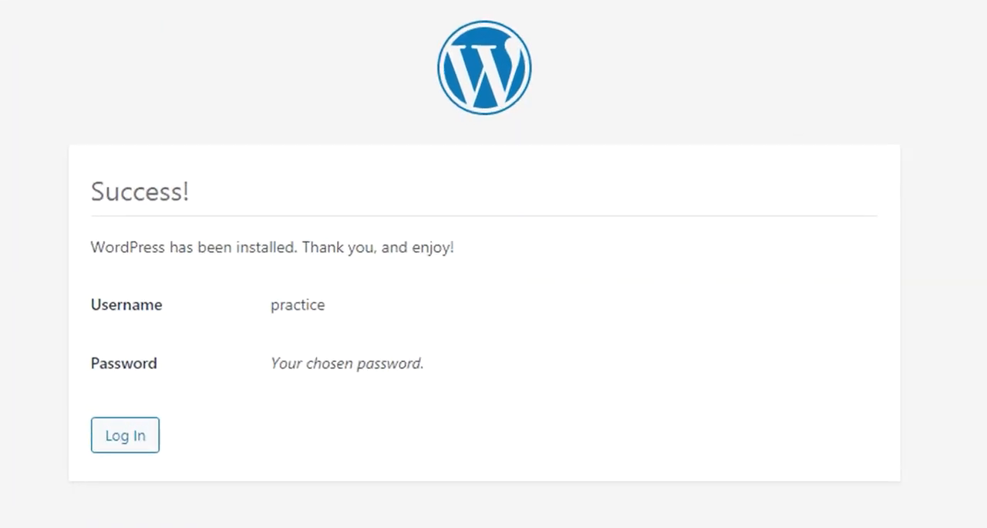
# Step: Log in to the WordPress dashboard with the prefilled credentials and Remember Me enabled
pyautogui.click(114, 435)
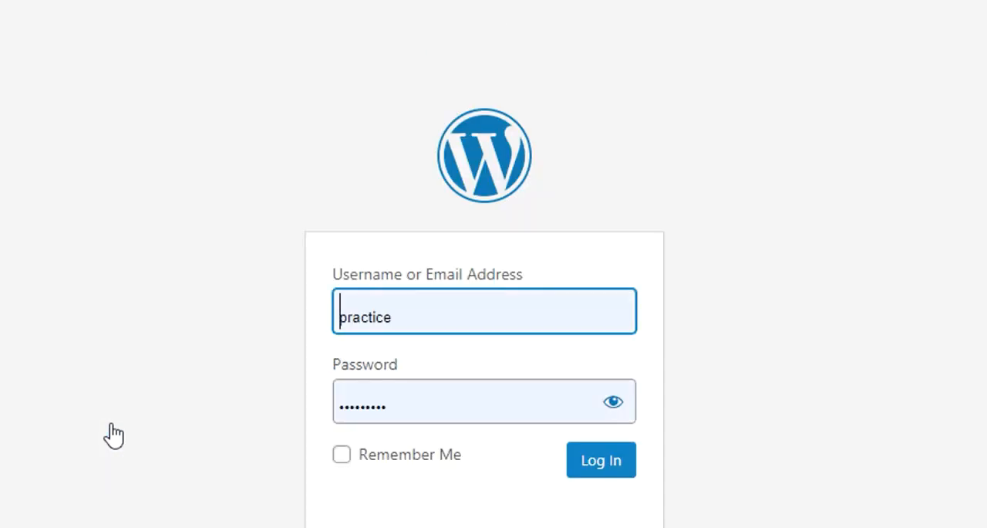
pyautogui.click(342, 455)
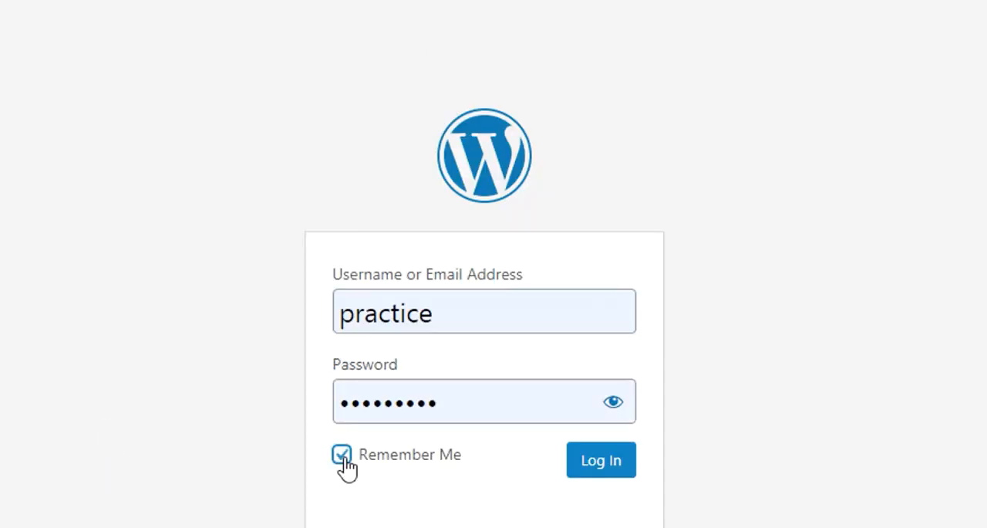
pyautogui.click(609, 465)
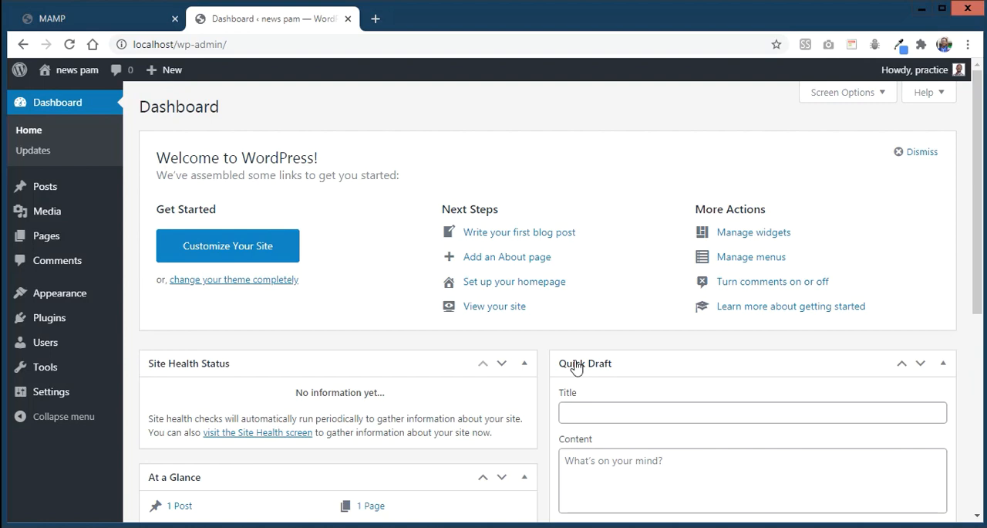
# Step: Open the new site from the MAMP start page and look through its homepage from the first post to the footer widgets
pyautogui.click(144, 22)
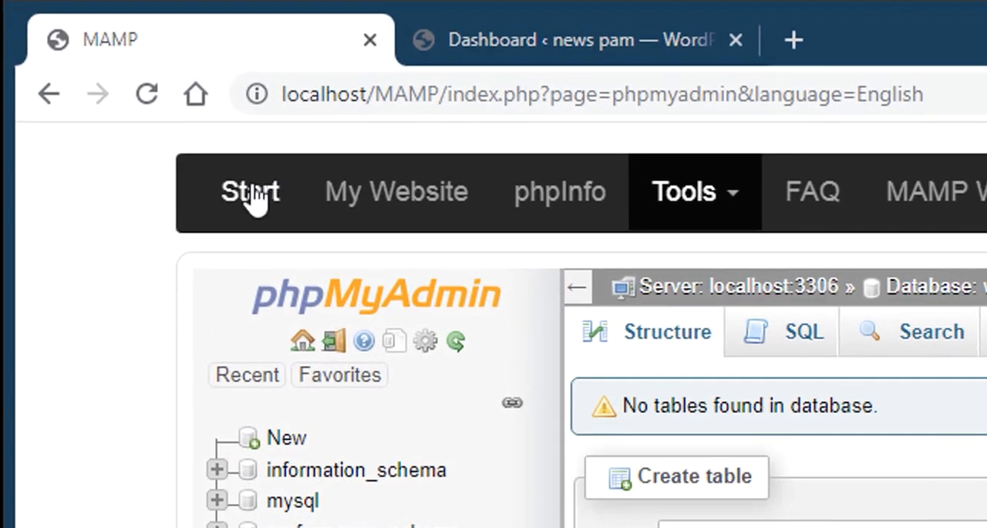
pyautogui.click(252, 193)
pyautogui.click(372, 203)
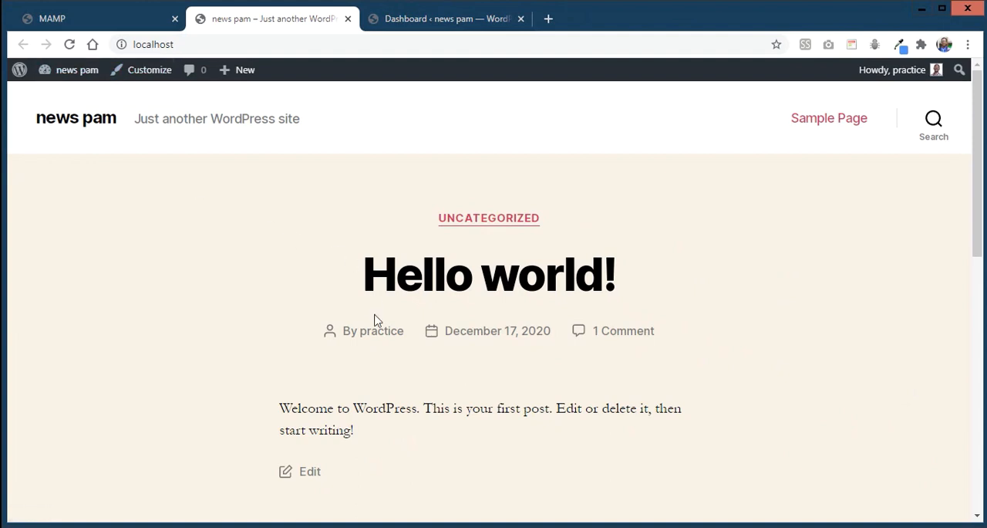
pyautogui.scroll(-1, 376, 320)
pyautogui.scroll(-5, 533, 270)
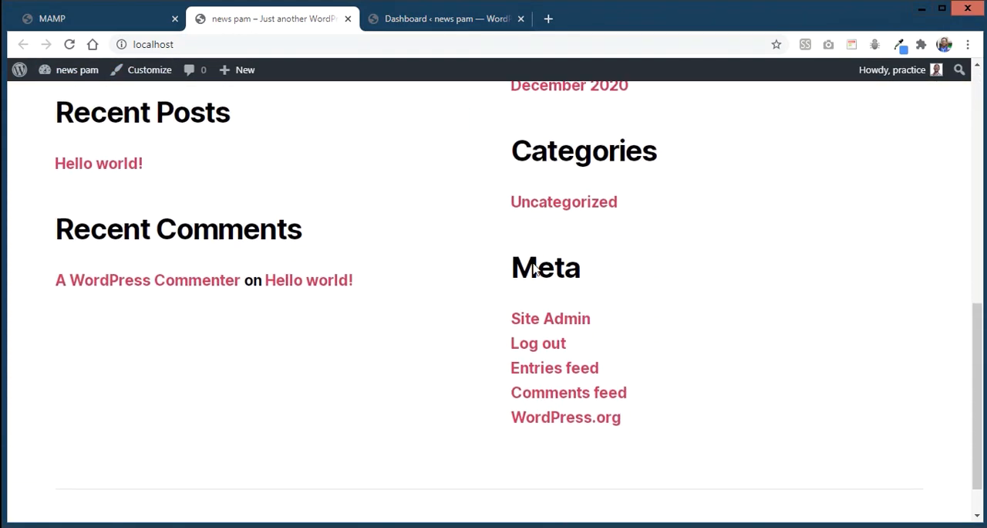
pyautogui.scroll(7, 533, 269)
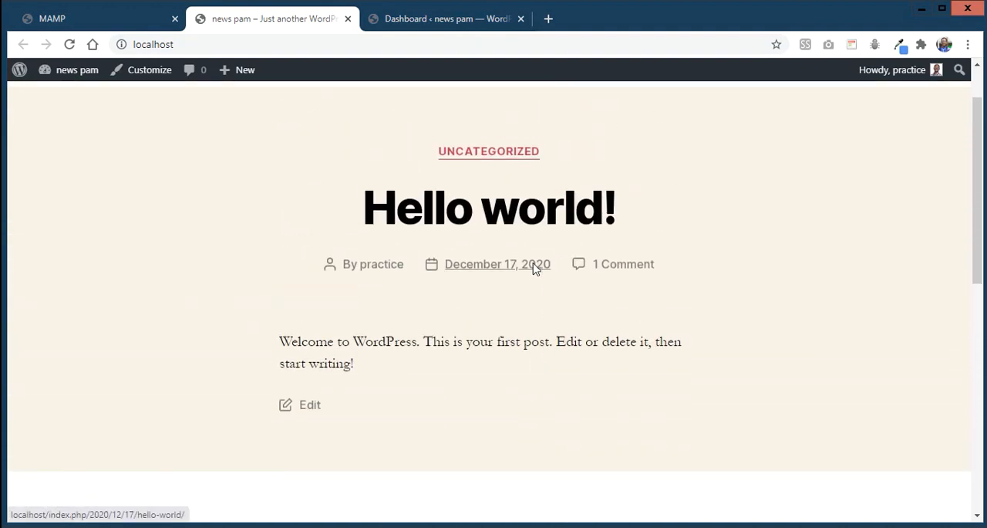
pyautogui.scroll(1, 978, 104)
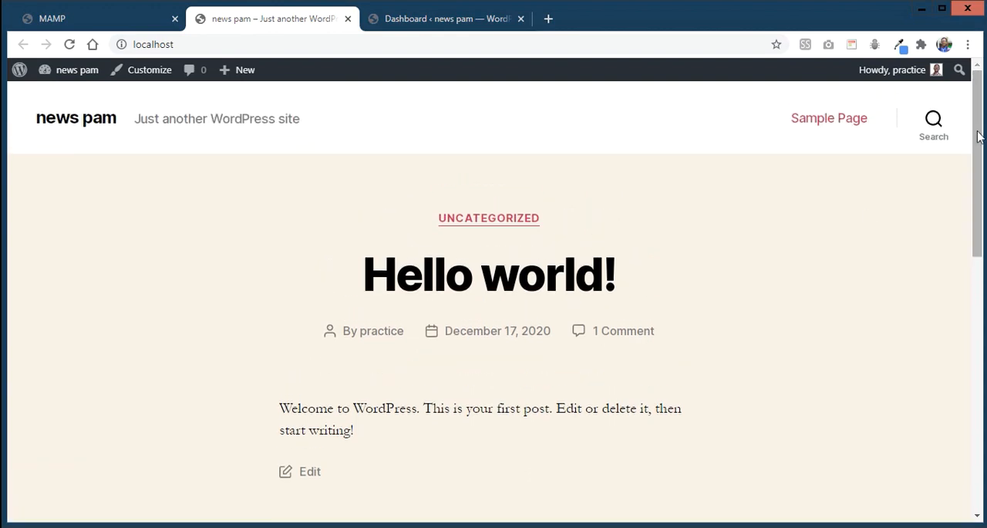